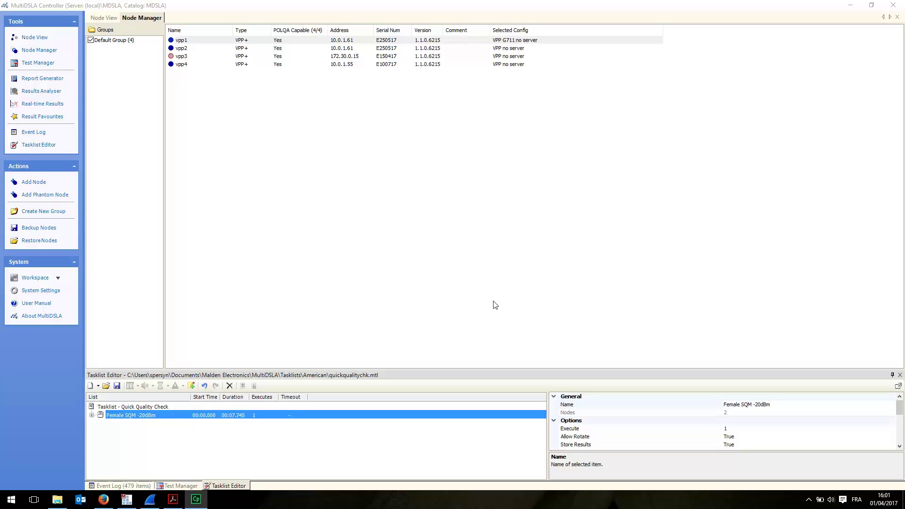
In vpp1's Config Editor, change VPP Network QoS from AF43 to AF21.
left_click(205, 42)
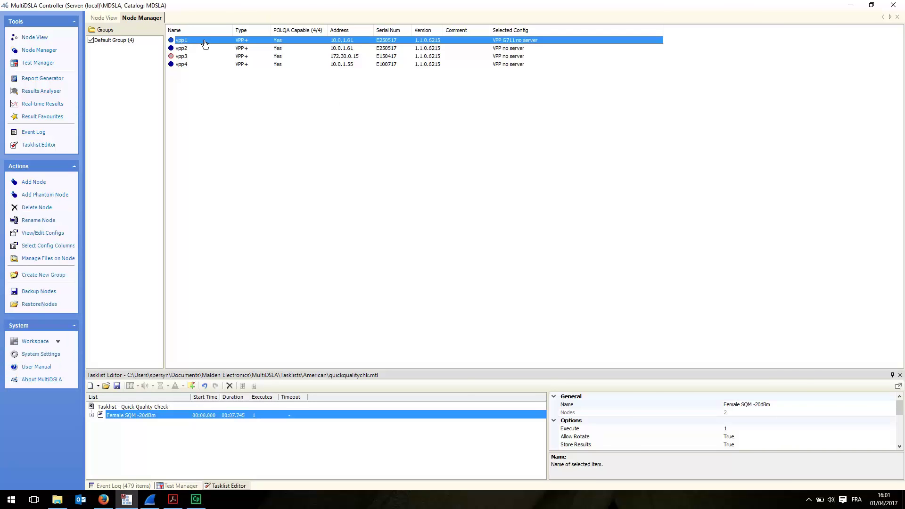
double_click(205, 43)
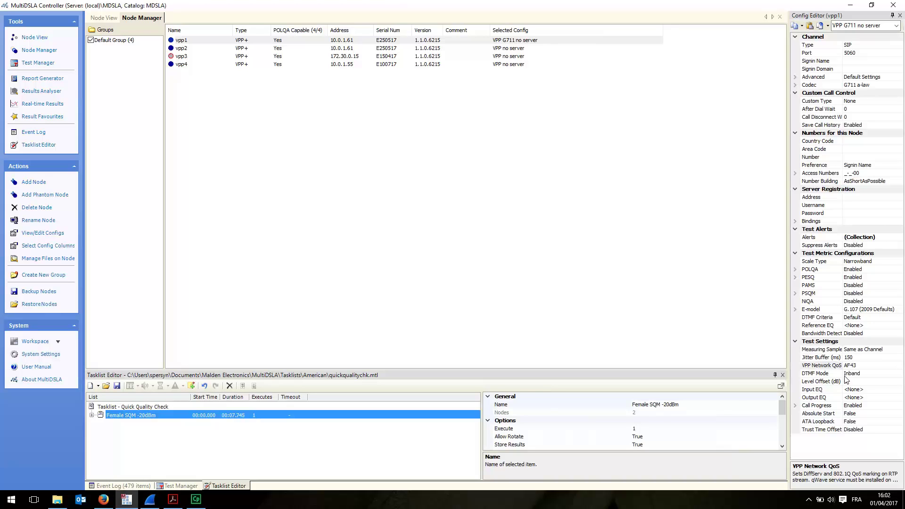
left_click(872, 368)
left_click(900, 366)
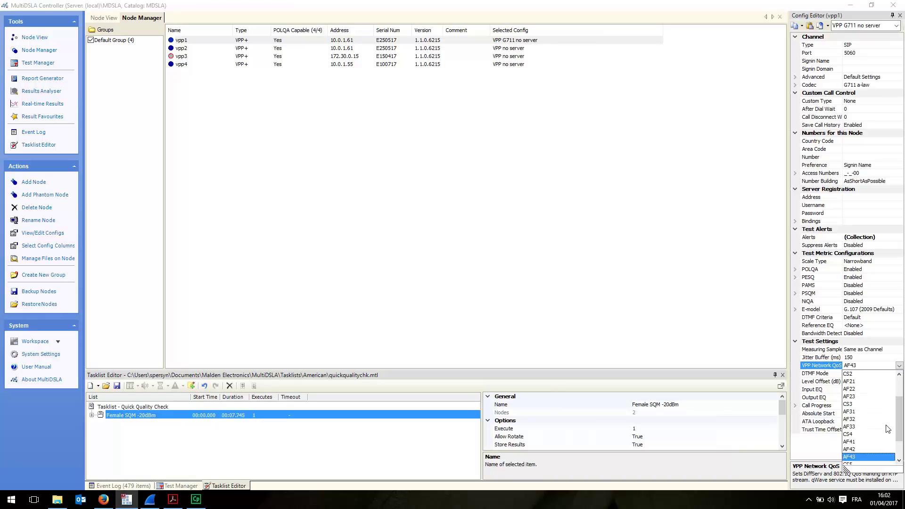
left_click_drag(901, 422, 870, 407)
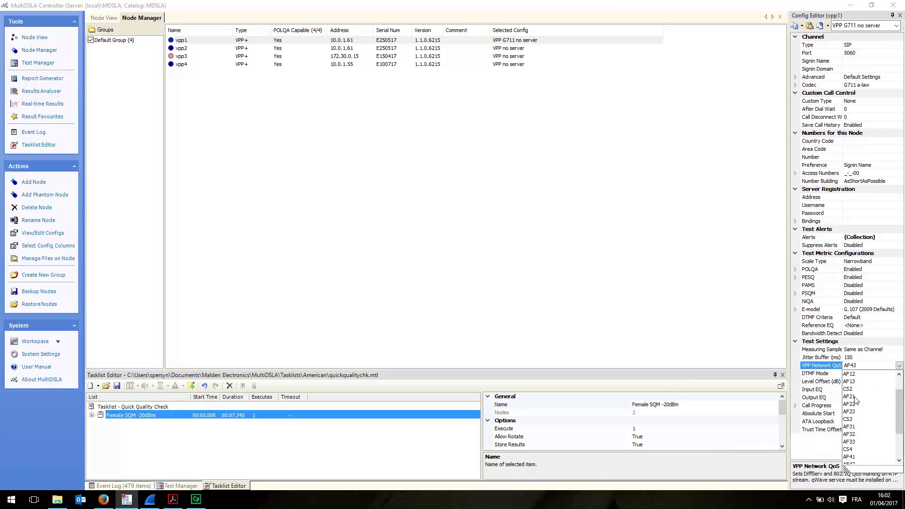
left_click(854, 397)
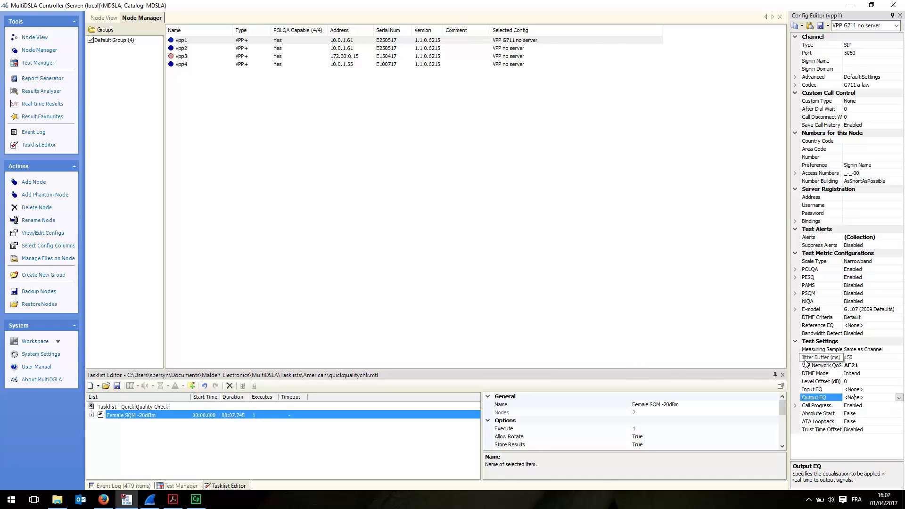
Save vpp1's configuration and set vpp4's VPP Network QoS to EF.
left_click(186, 65)
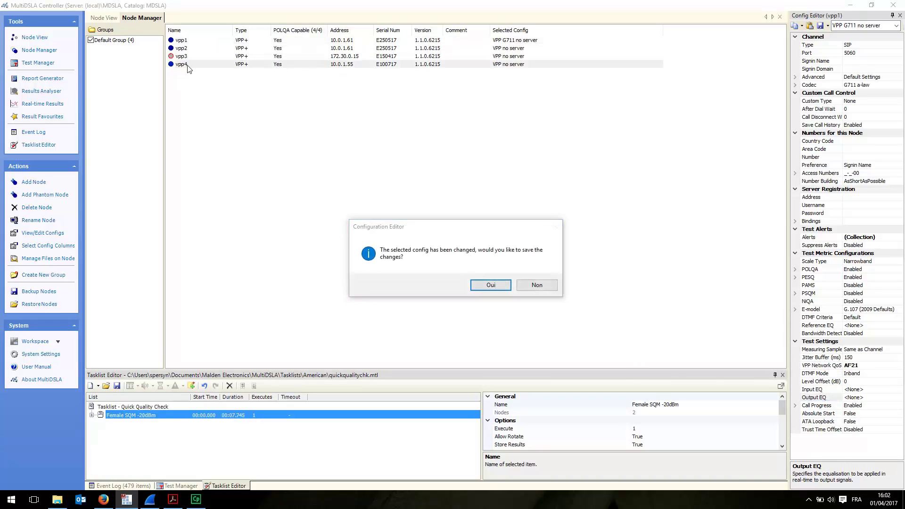
left_click(488, 285)
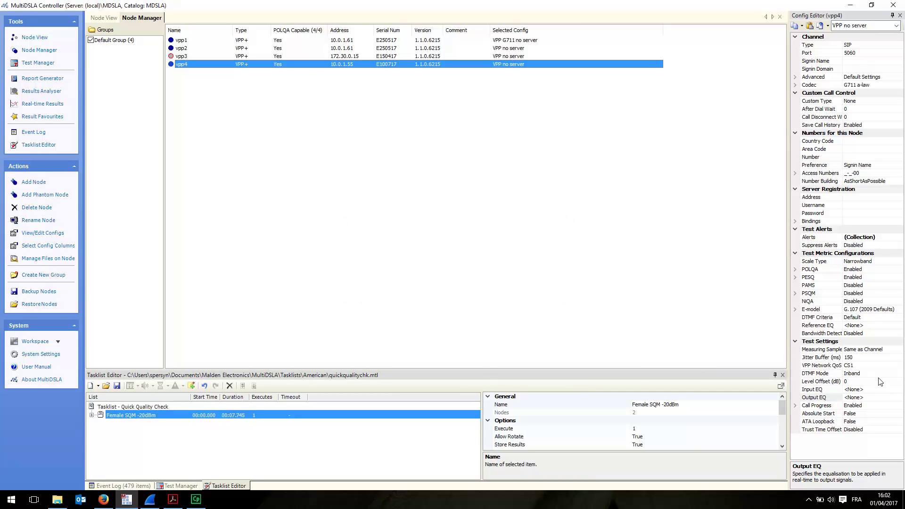
left_click(877, 366)
left_click(899, 366)
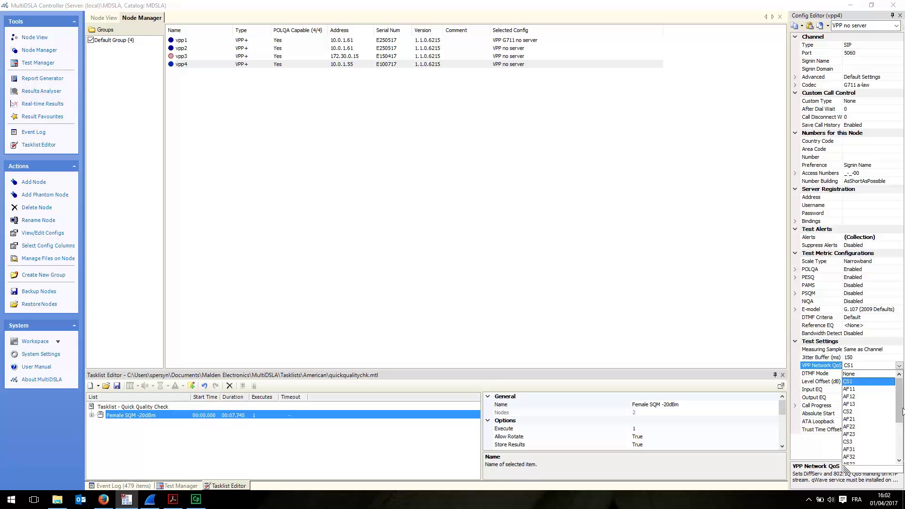
scroll(865, 424, "down", 5)
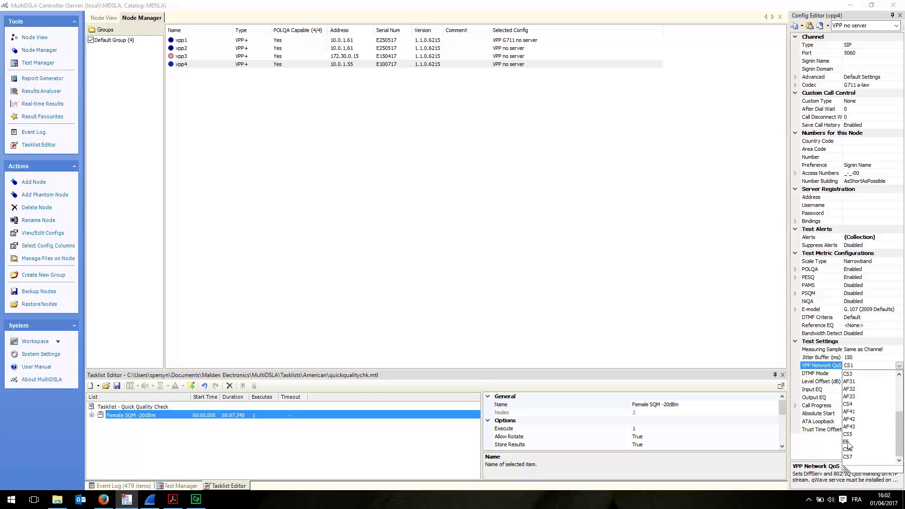
left_click(848, 442)
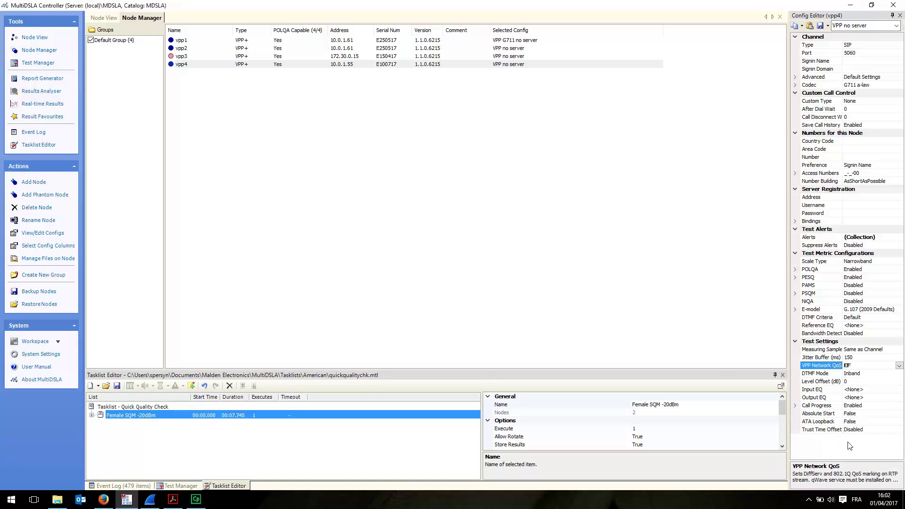
Save vpp4's configuration and show the Node View map of the four nodes.
left_click(177, 48)
left_click(488, 285)
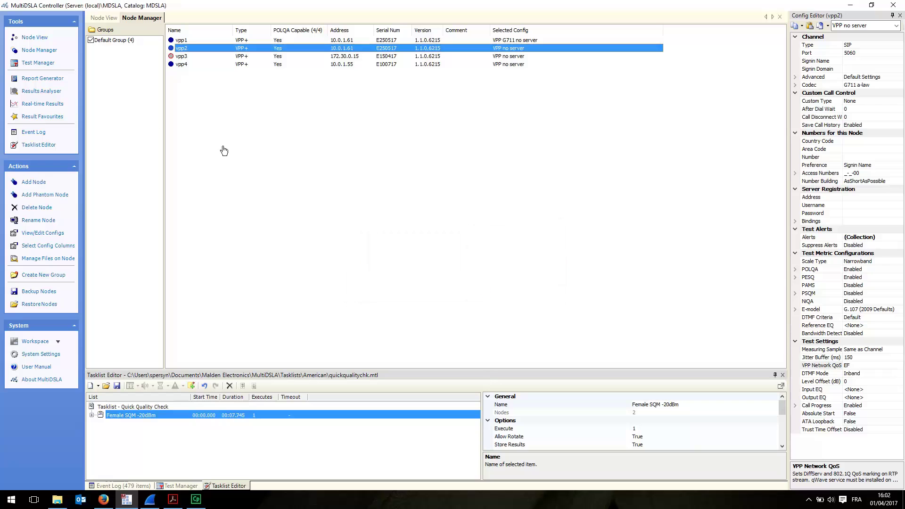
left_click(105, 19)
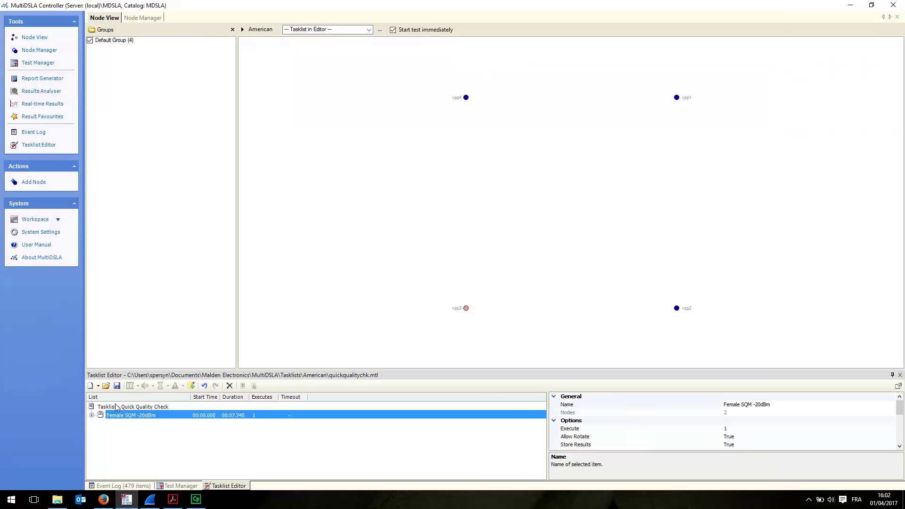
Load the quickqualitychk.mtl tasklist, discarding the unsaved tasklist changes.
left_click(105, 386)
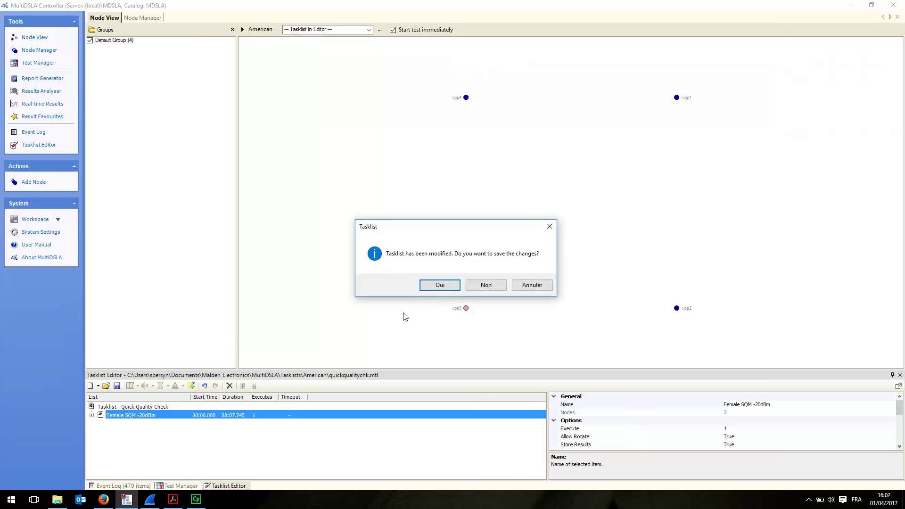
left_click(491, 288)
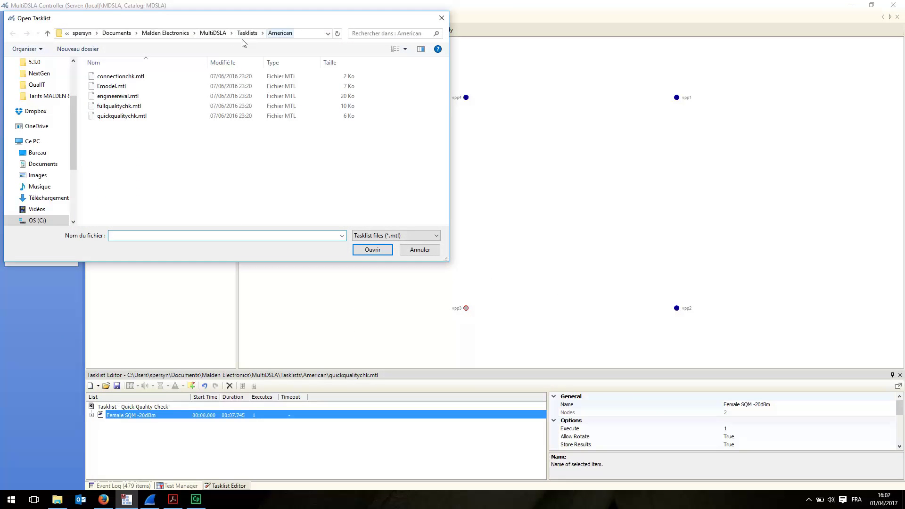
left_click(118, 118)
double_click(118, 119)
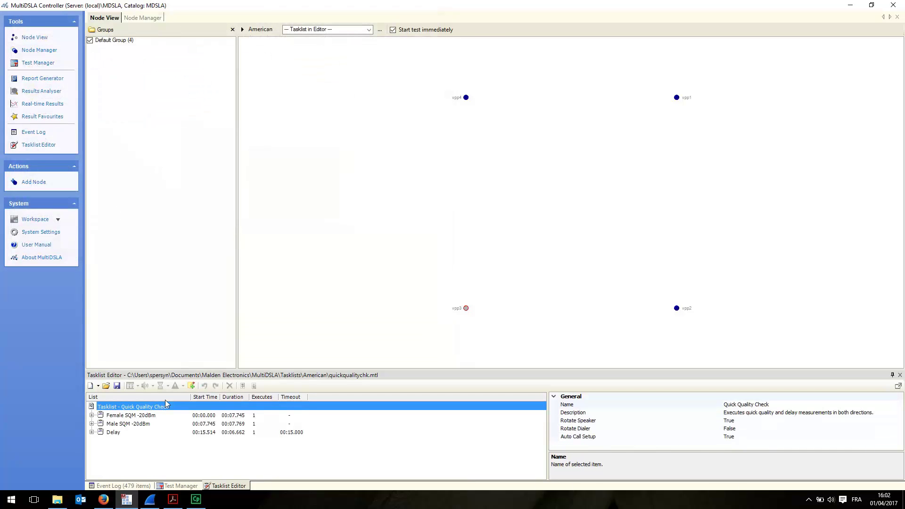
Remove the Male SQM -20dBm and Delay tasks from the tasklist.
right_click(125, 425)
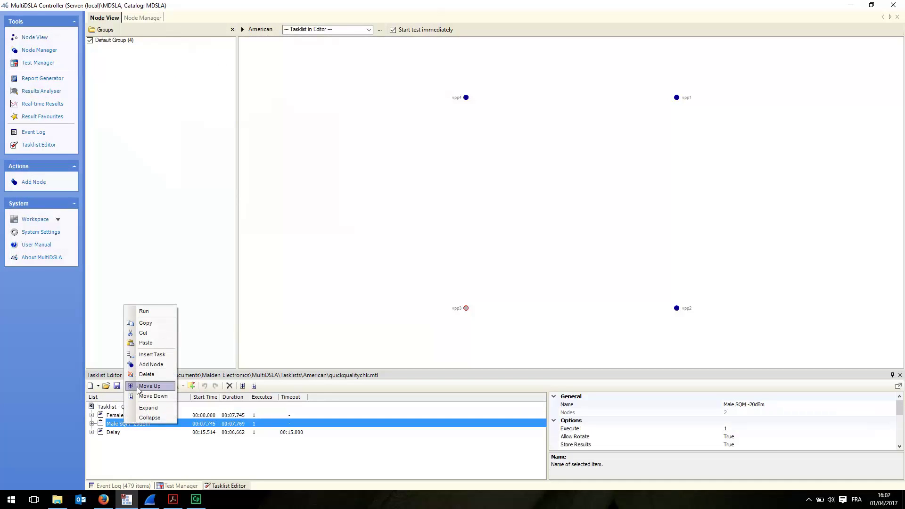
left_click(142, 376)
right_click(117, 423)
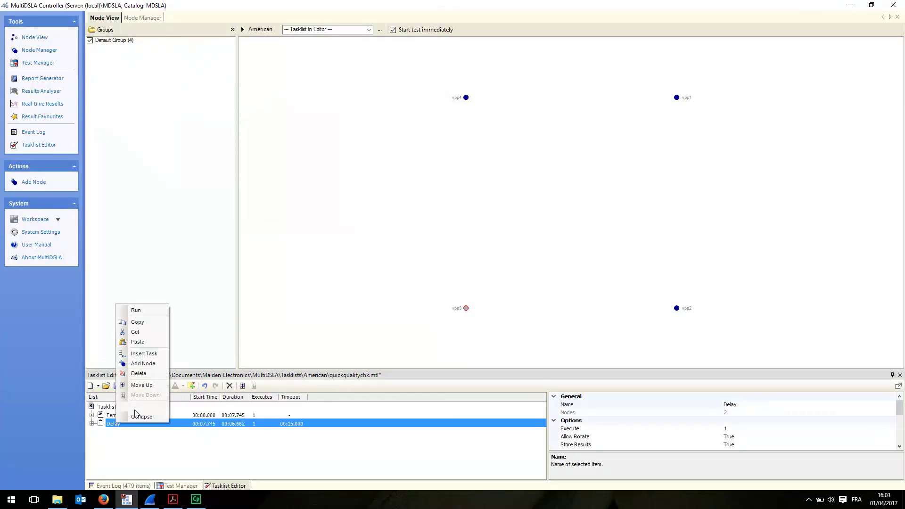
left_click(144, 376)
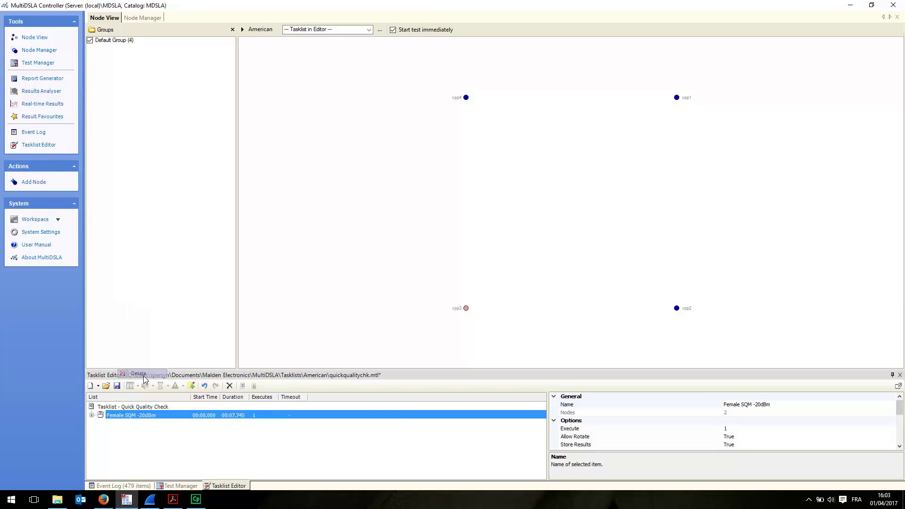
Expand the Female SQM -20dBm task and review its Speaker events.
left_click(91, 415)
left_click(100, 424)
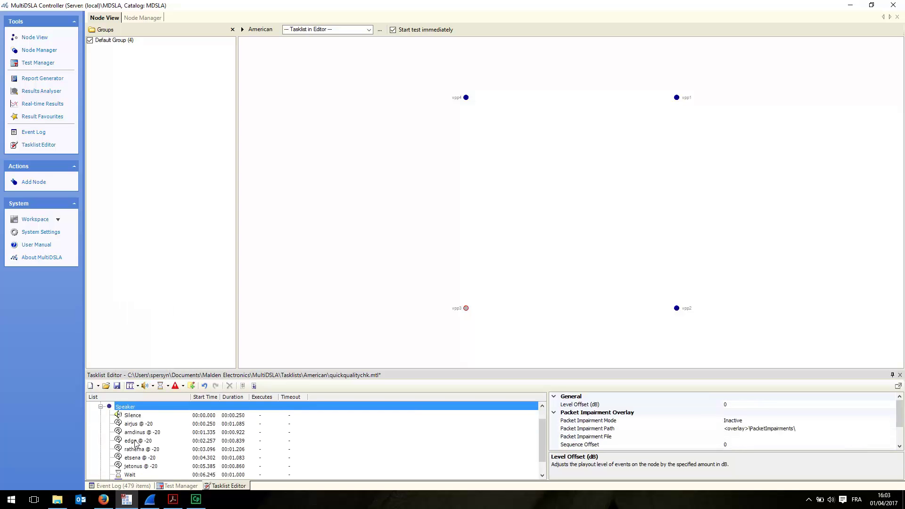
left_click(101, 407)
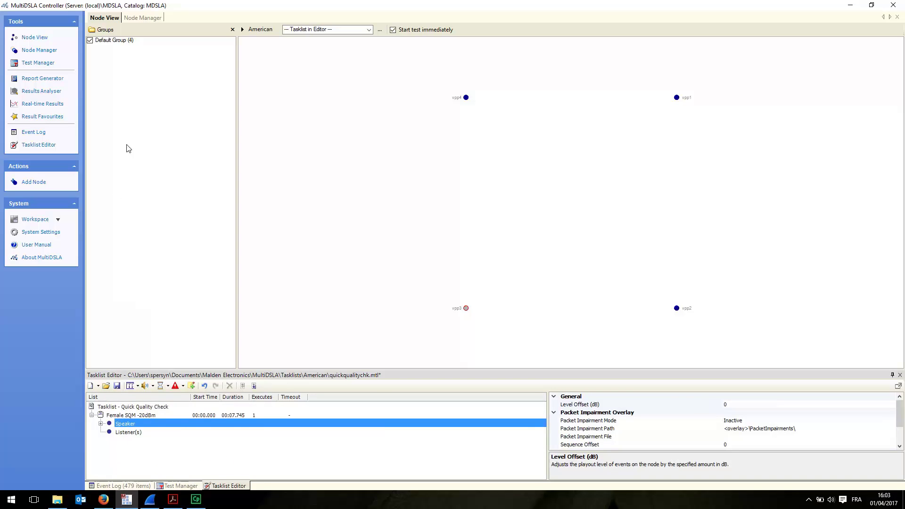
Show the event log, read vpp1's 4,5 average test score, and bring Wireshark forward.
left_click(139, 486)
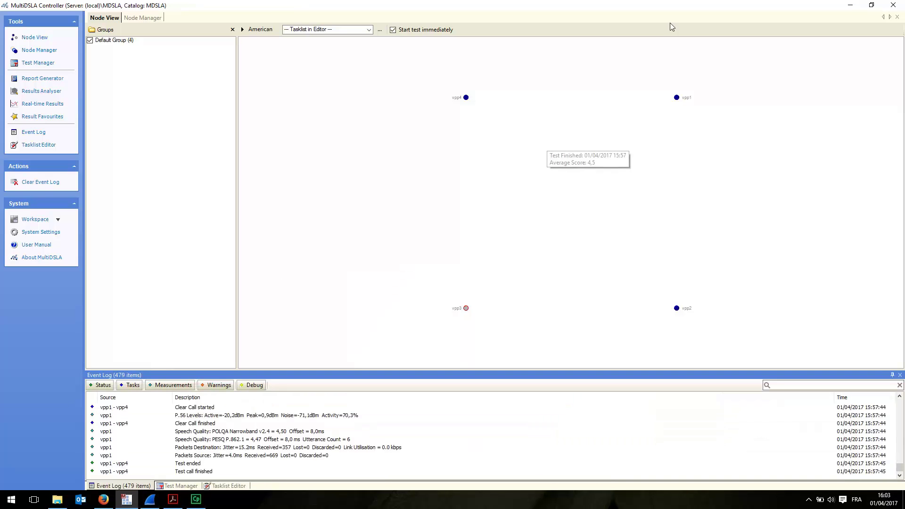
mouse_move(693, 112)
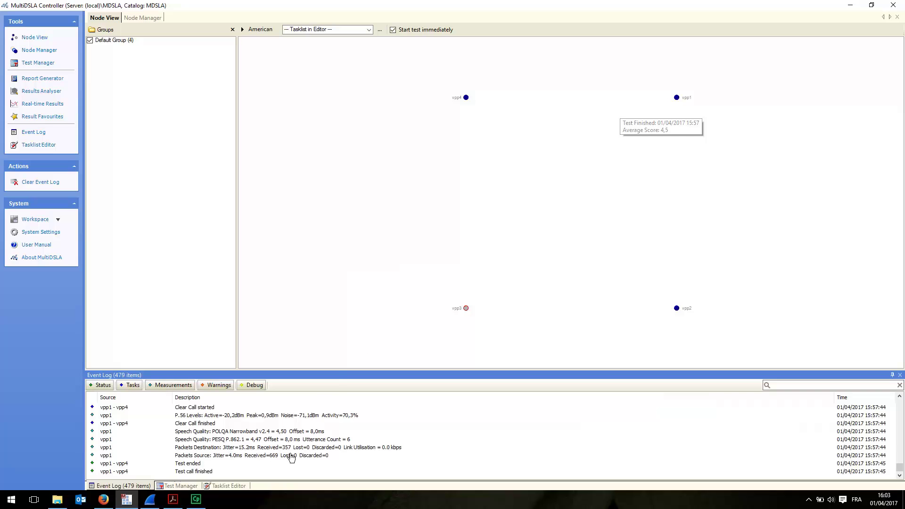
left_click(150, 500)
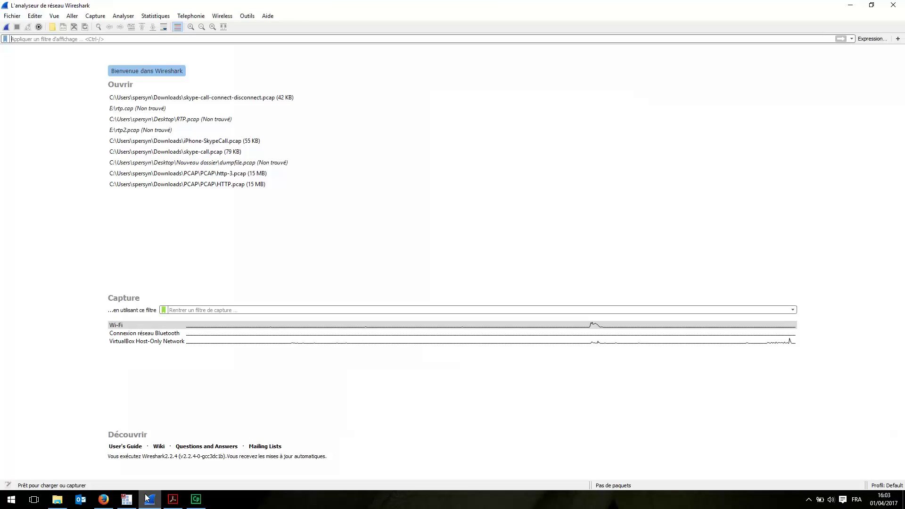
Start a live Wireshark packet capture on the Wi-Fi interface.
left_click(6, 27)
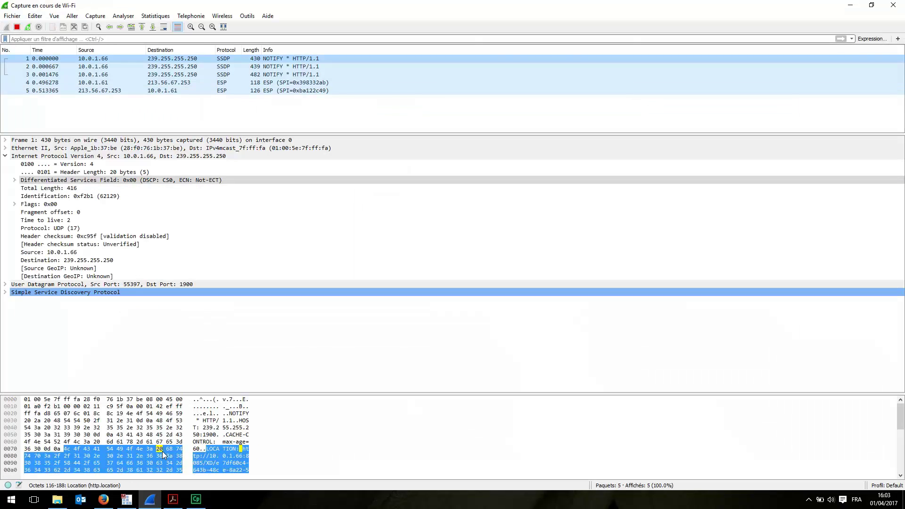
mouse_move(155, 500)
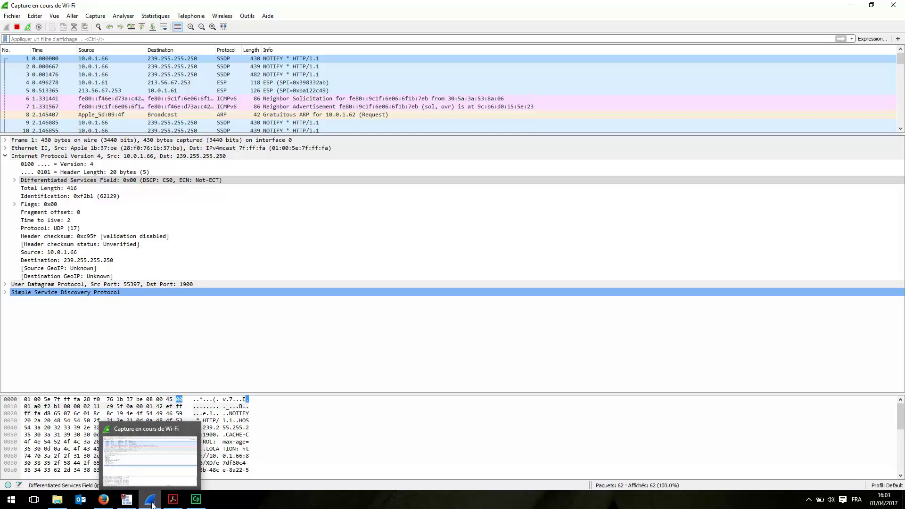
mouse_move(128, 503)
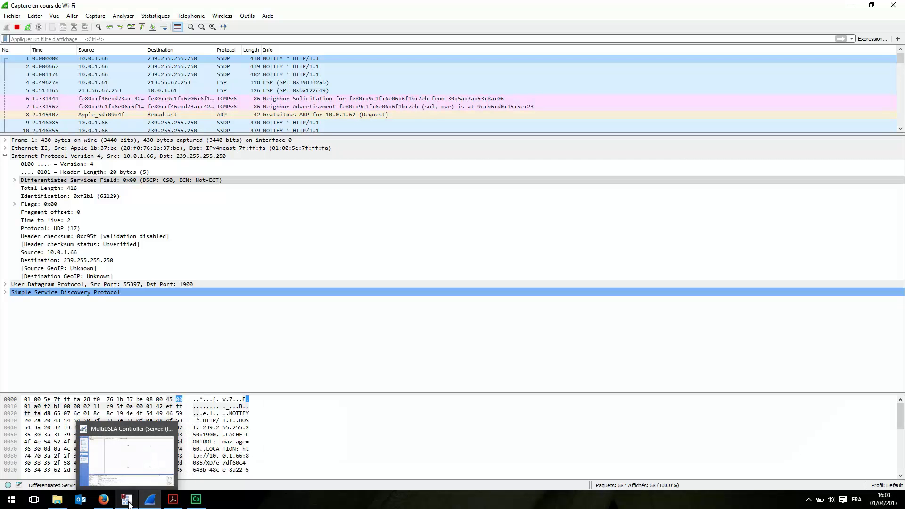
Run a vpp1-to-vpp4 test call and open its SIP call setup results.
left_click(128, 503)
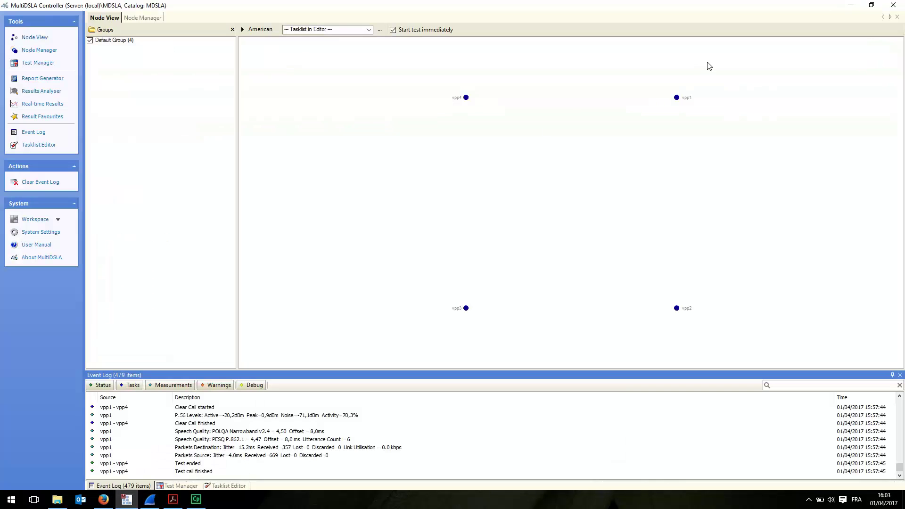
mouse_move(678, 101)
left_click_drag(677, 98, 466, 98)
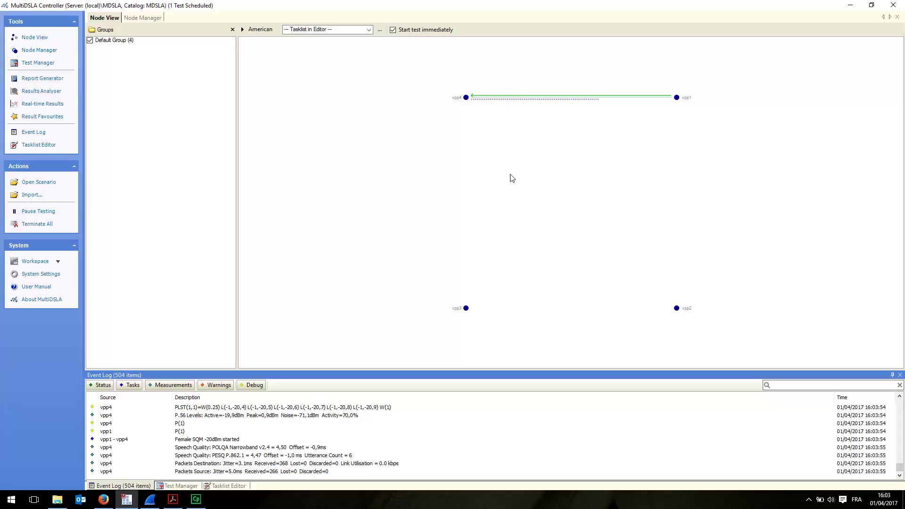
double_click(582, 98)
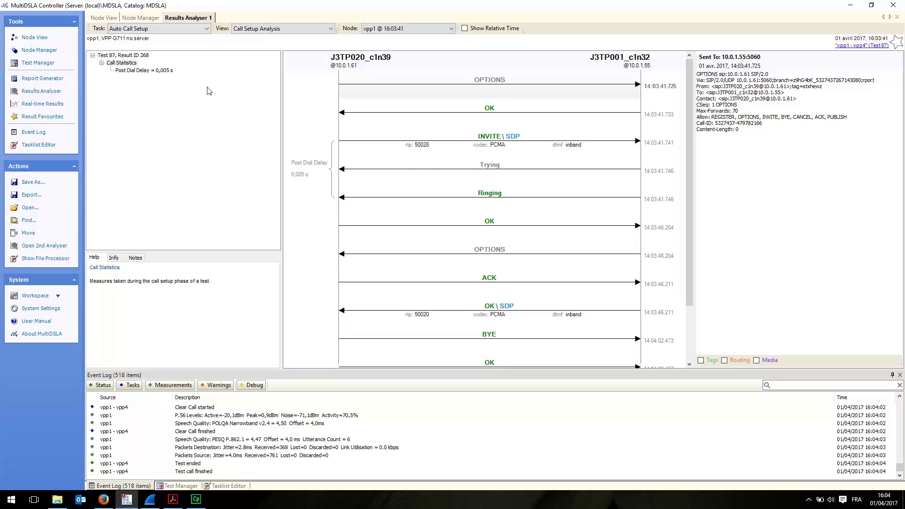
Show Female SQM -20dBm results as PESQ (4,47), then return to the Wireshark capture.
left_click(202, 28)
left_click(208, 53)
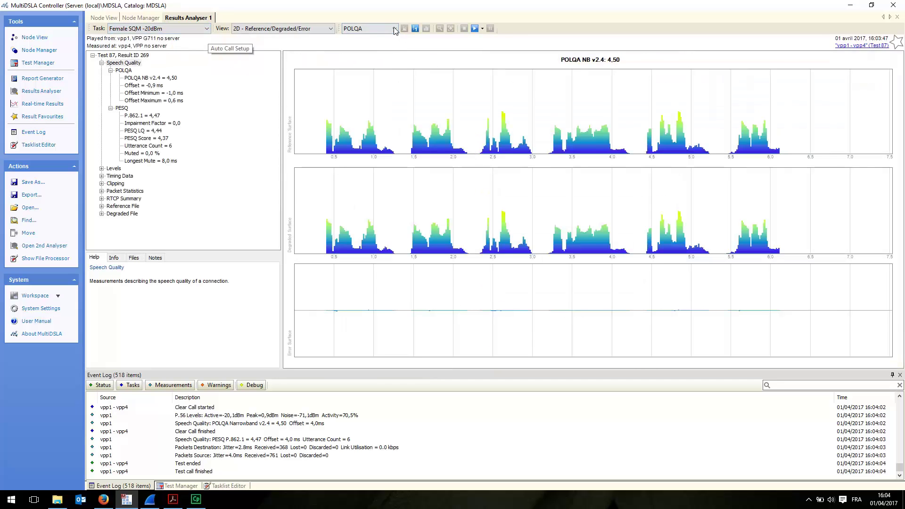
left_click(394, 28)
left_click(385, 45)
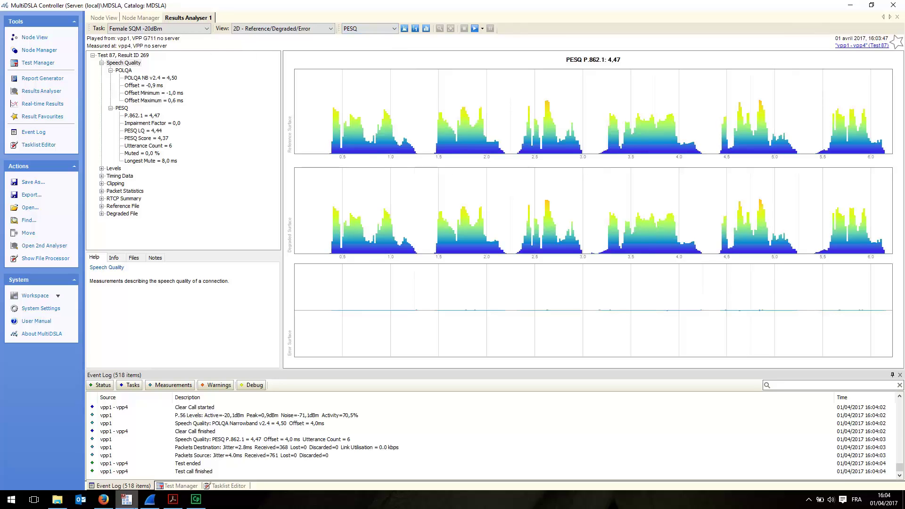
left_click(150, 501)
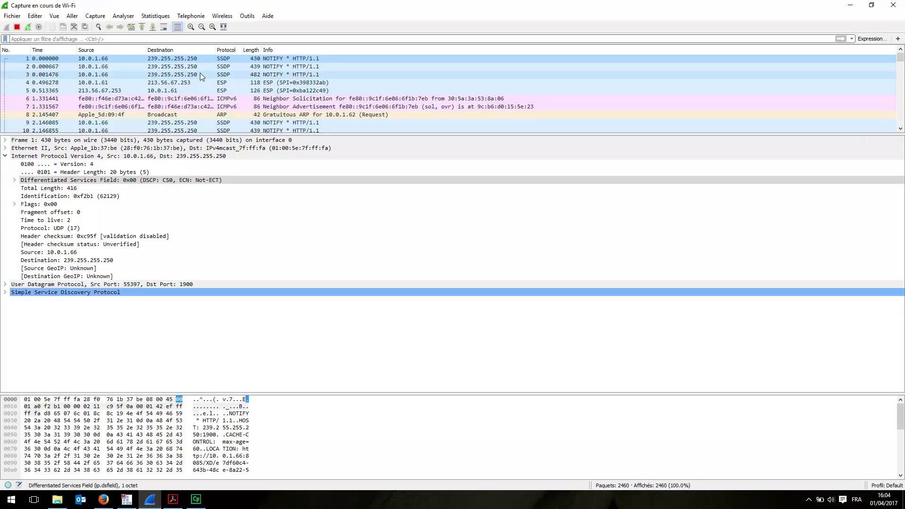
Apply the rtp display filter and check packet 257's DSCP marking, then return to MultiDSLA.
left_click(81, 39)
type("rtp")
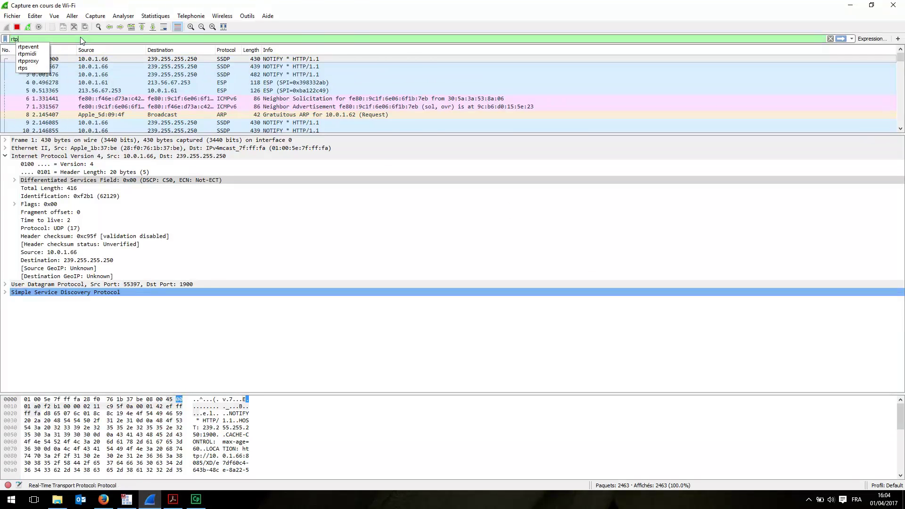
key("Return")
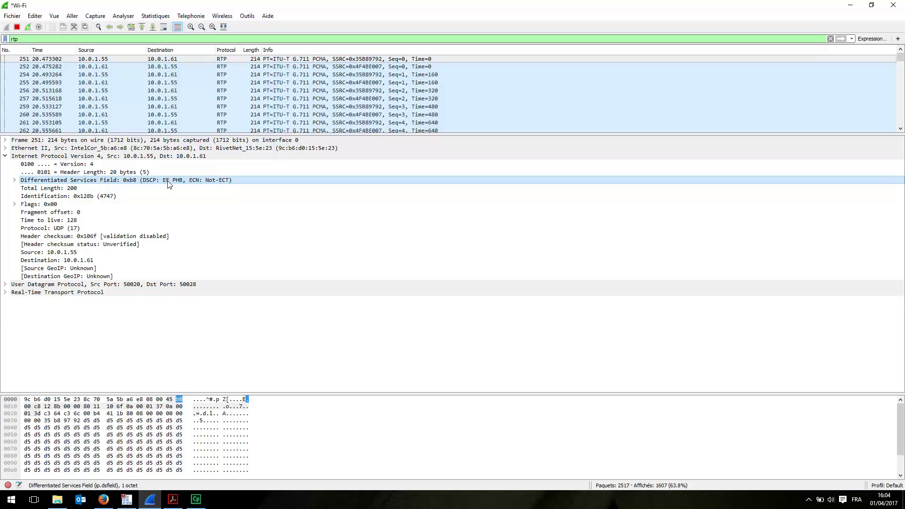
left_click(109, 100)
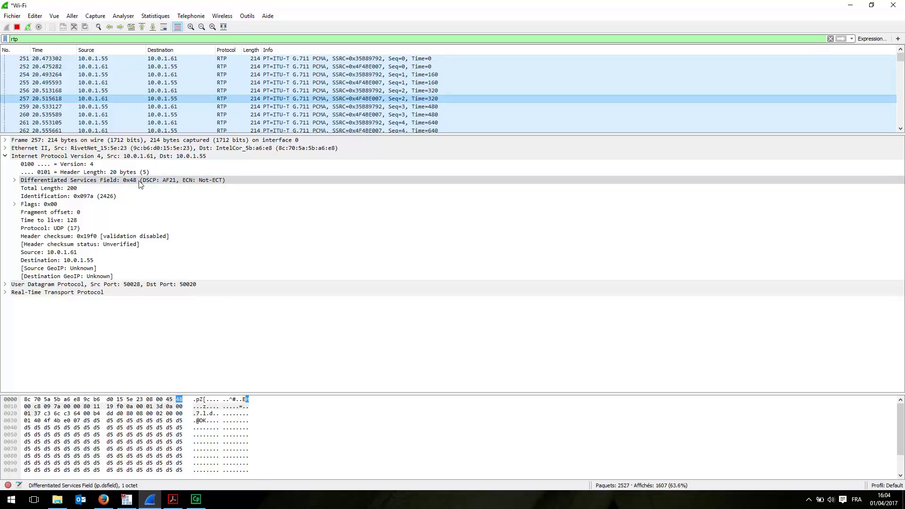
left_click(126, 499)
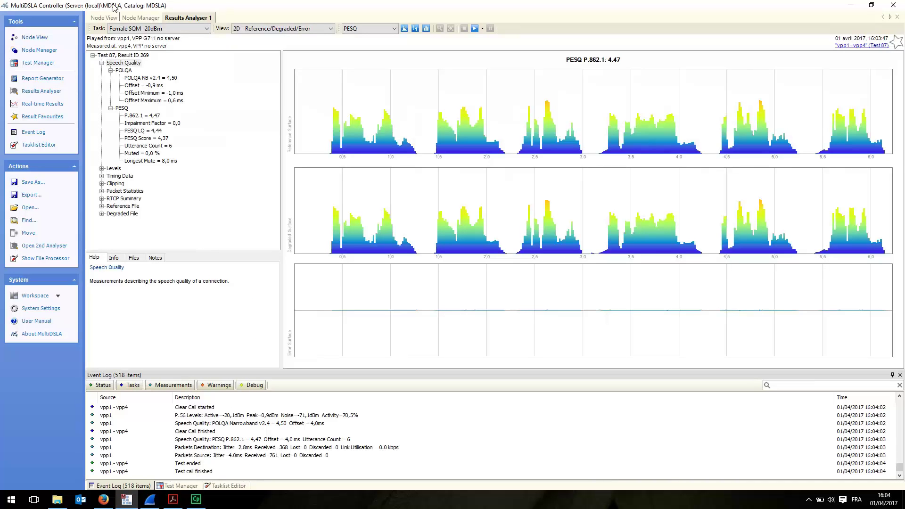
From Node Manager, set vpp1's VPP Network QoS to AF13 in its Config Editor.
left_click(142, 17)
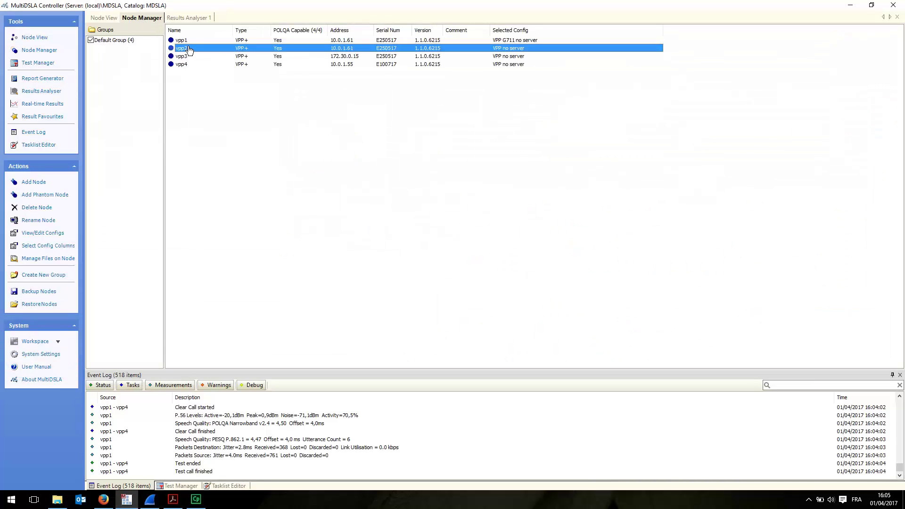
double_click(187, 40)
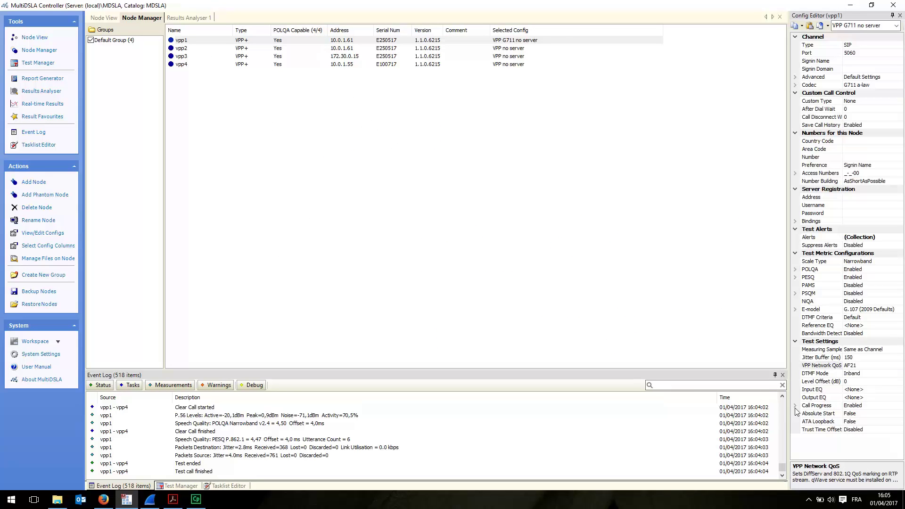
left_click(872, 367)
left_click(899, 366)
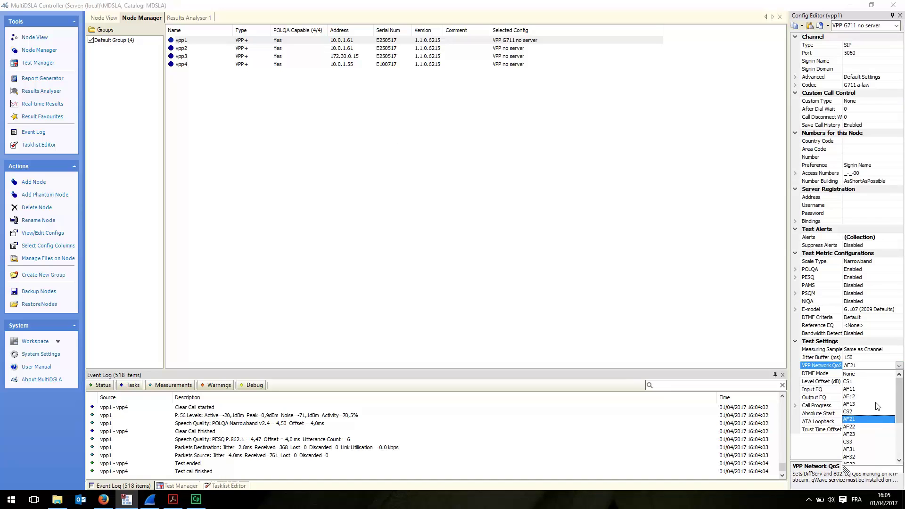
left_click(863, 404)
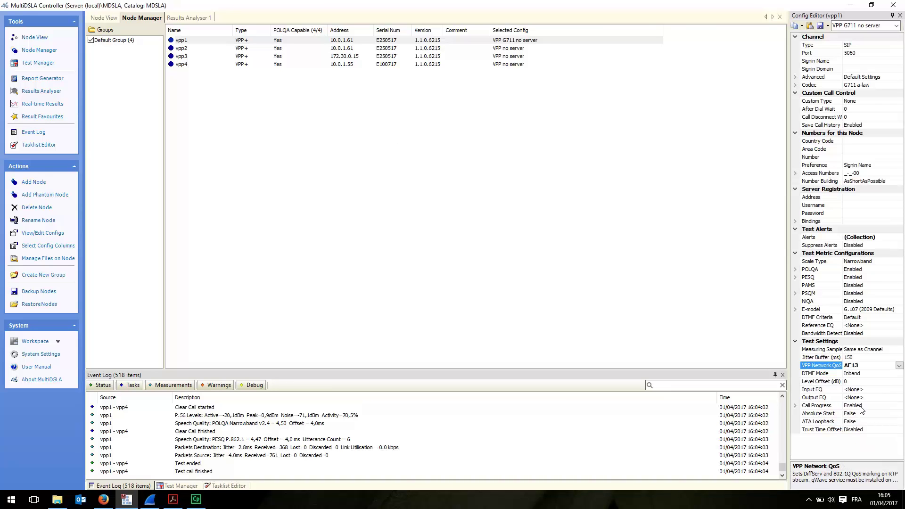